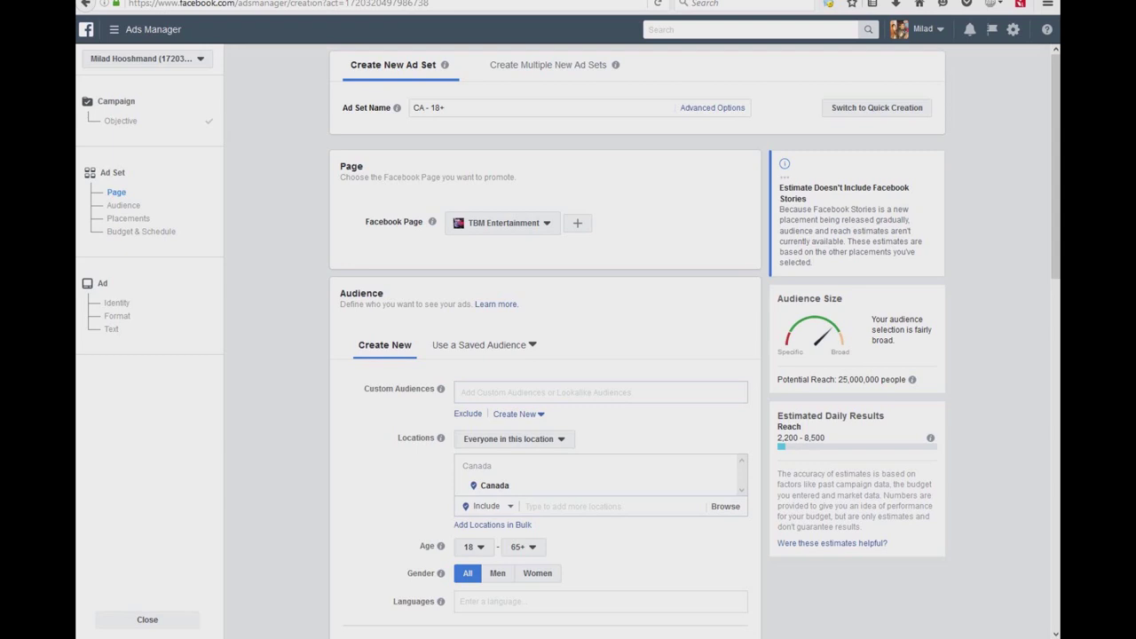
# Scroll down the ad set form past Audience and Placements to Budget & Schedule
pyautogui.scroll(-2, 609, 368)
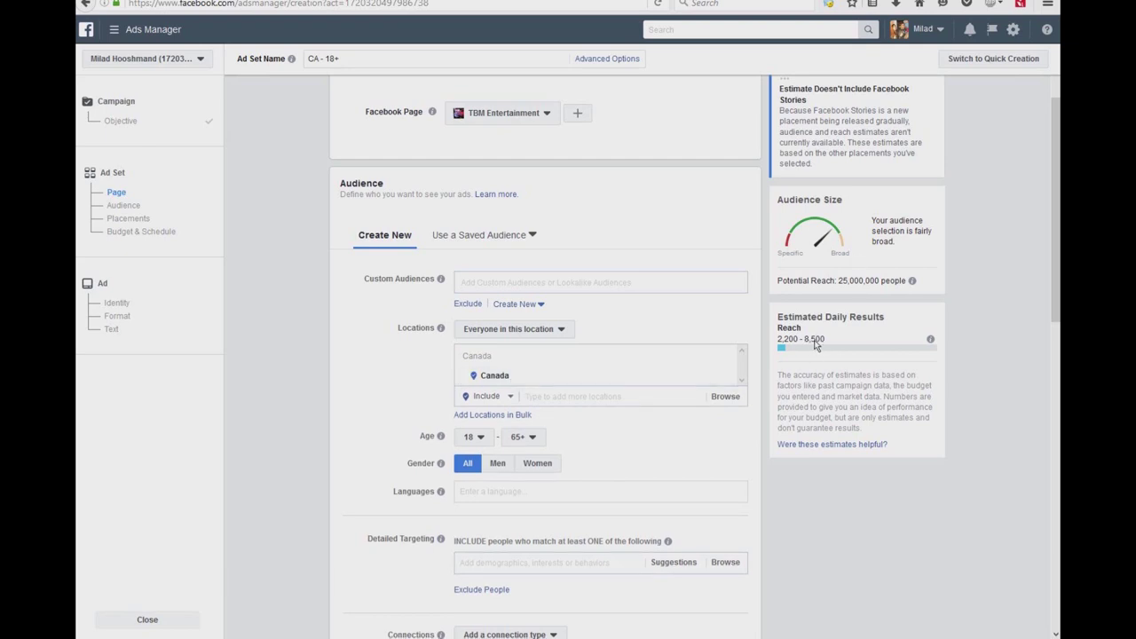
pyautogui.scroll(-9, 613, 406)
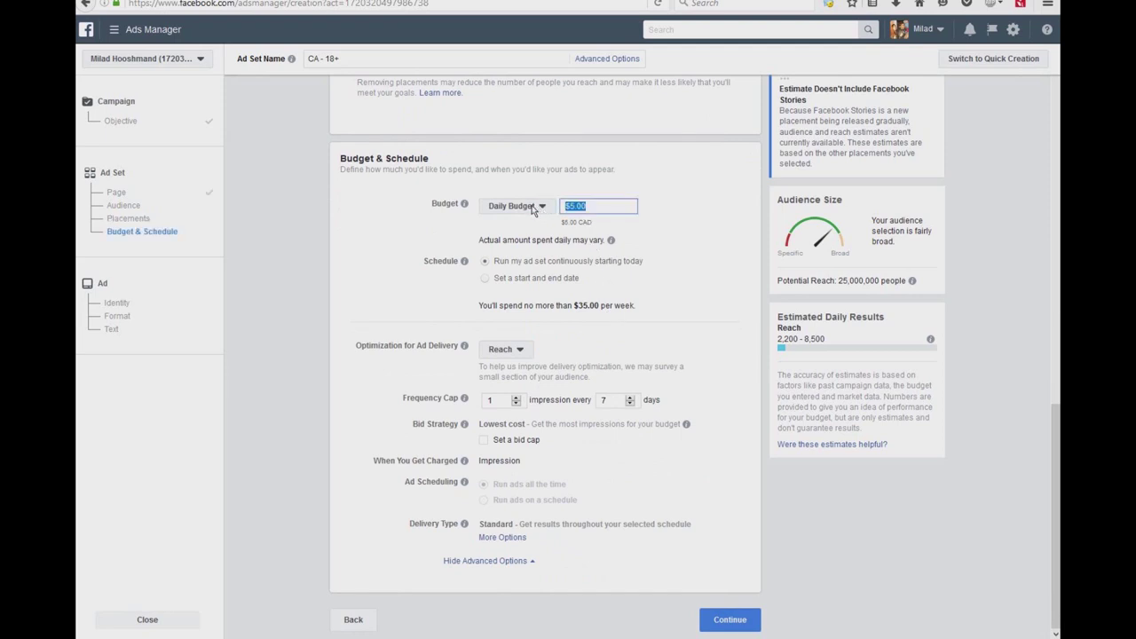
# Change the Daily Budget to a $400 Lifetime Budget
pyautogui.click(537, 209)
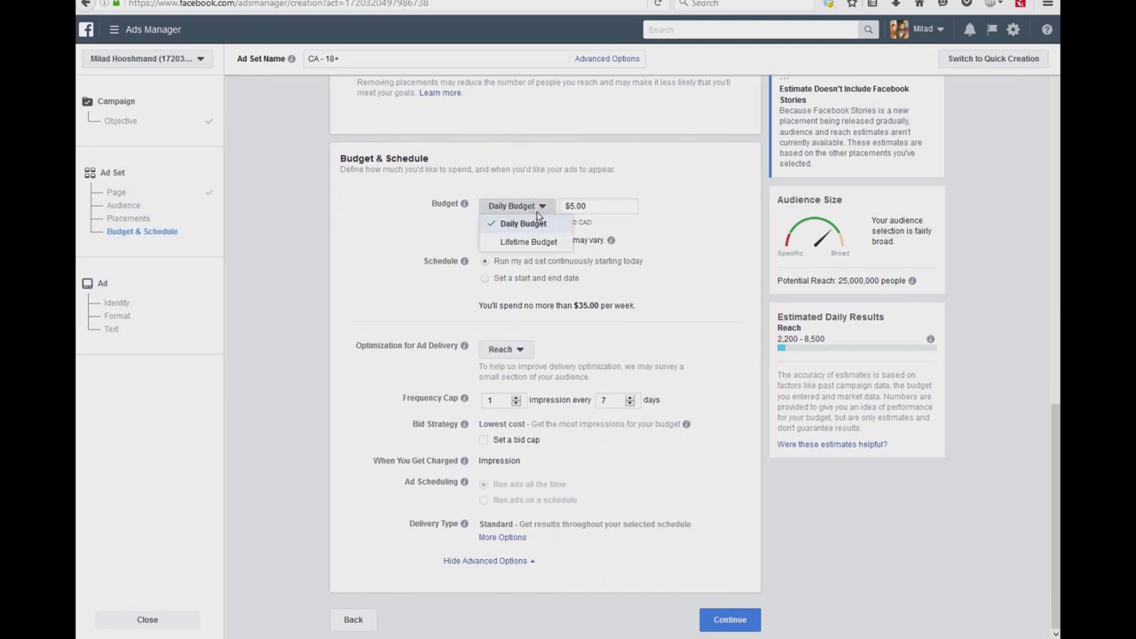
pyautogui.click(505, 243)
pyautogui.tripleClick(602, 207)
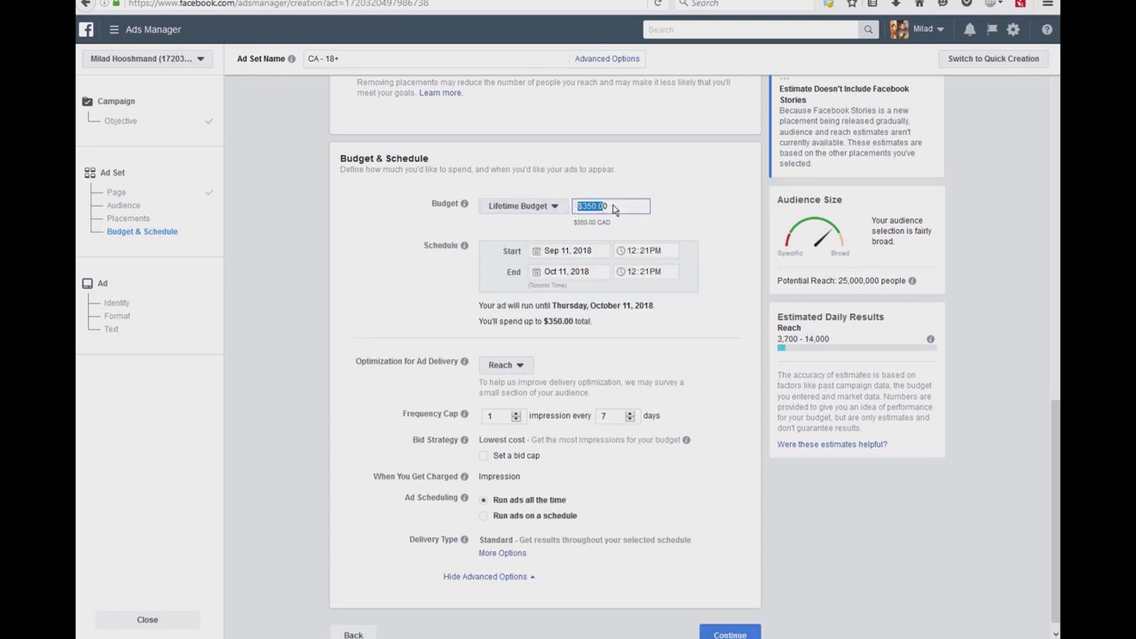
pyautogui.write('4000')
pyautogui.press('BackSpace')
pyautogui.click(417, 241)
pyautogui.scroll(5, 680, 373)
# Set the audience age range to 22–64 and gender to Women
pyautogui.scroll(2, 680, 374)
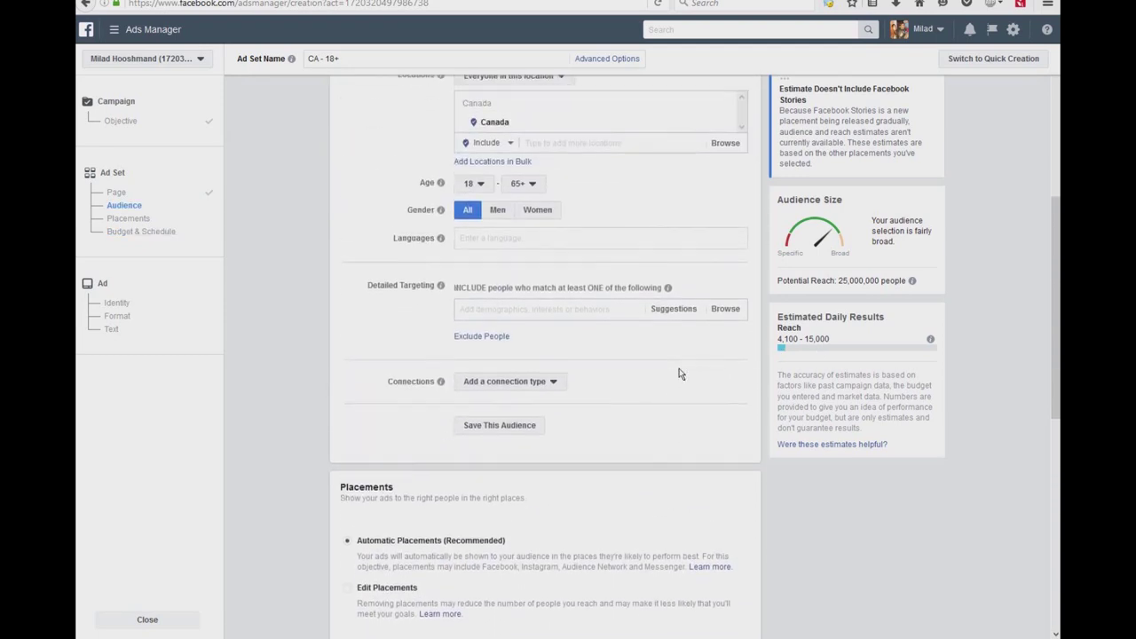
pyautogui.scroll(2, 617, 367)
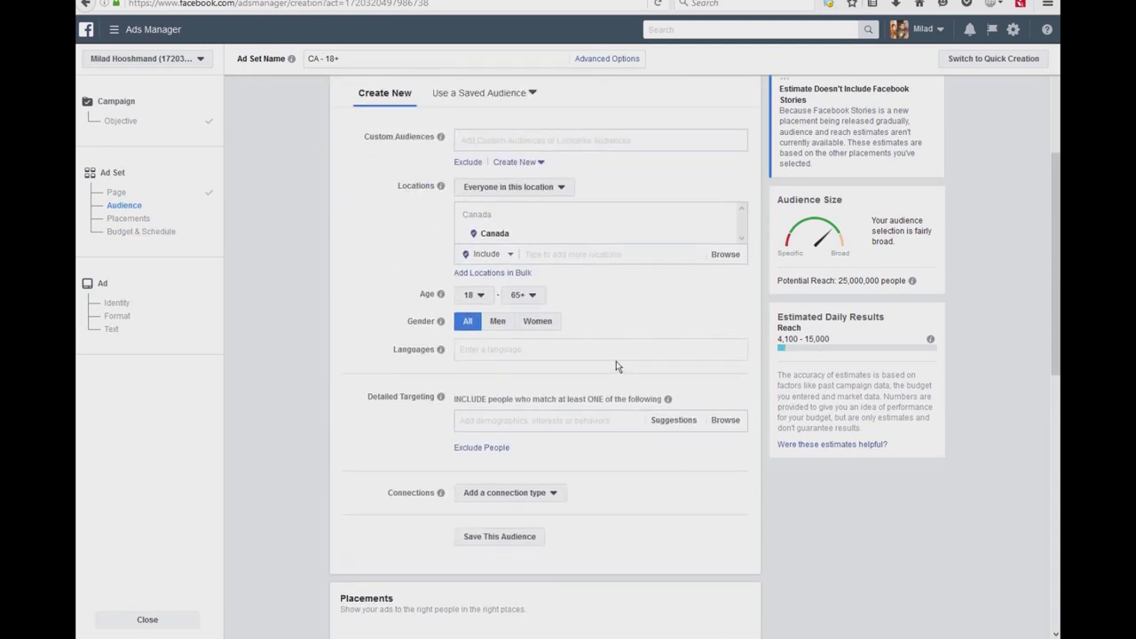
pyautogui.click(478, 295)
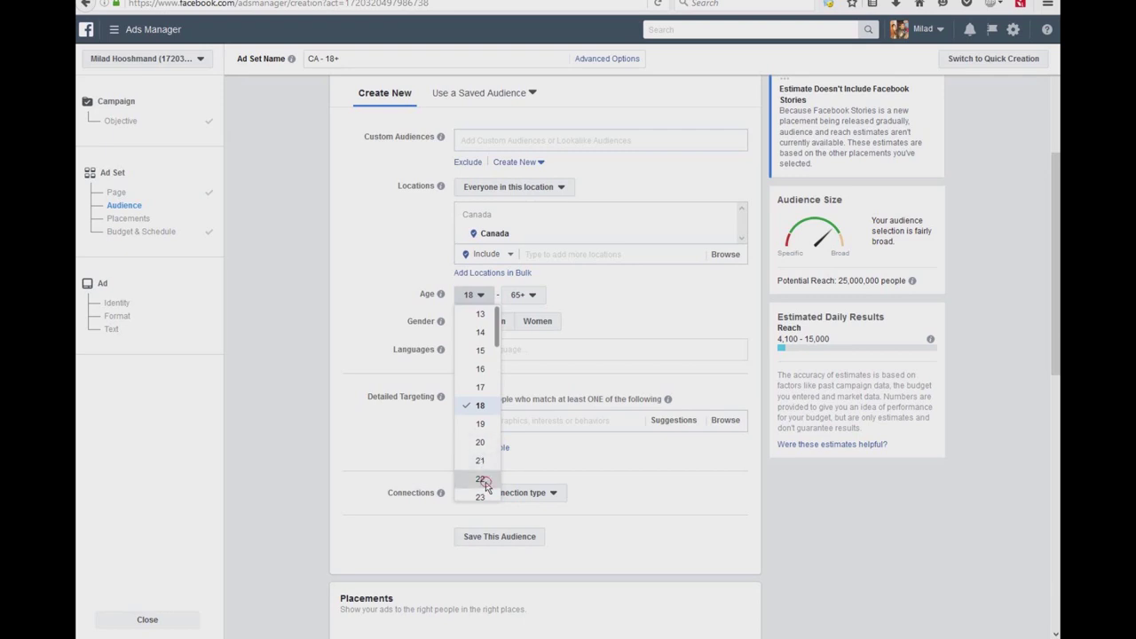
pyautogui.click(524, 295)
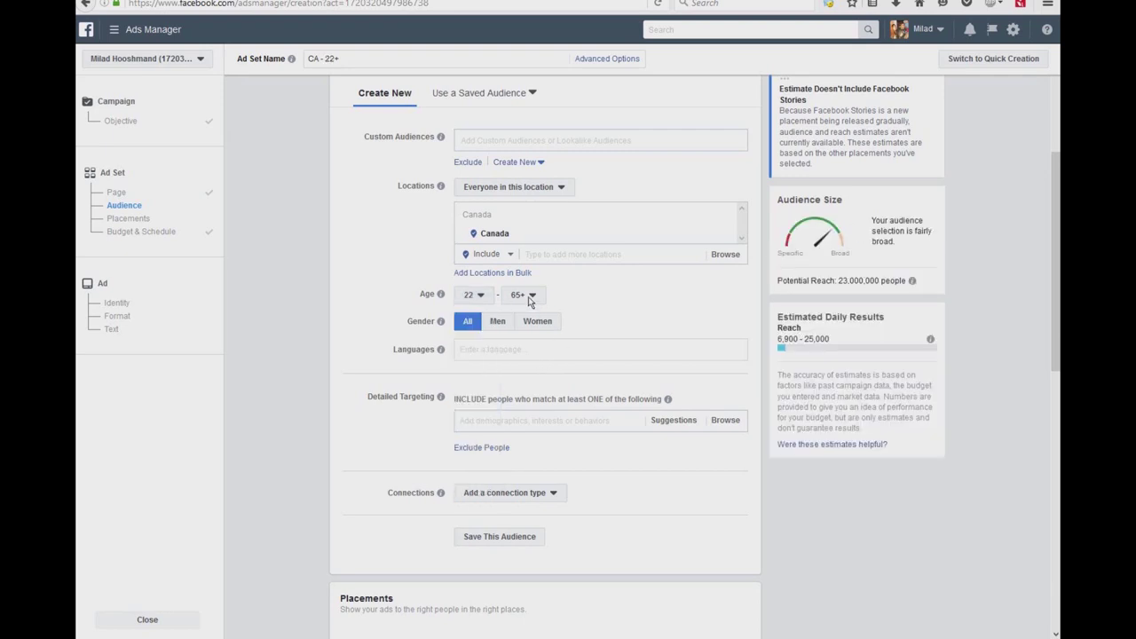
pyautogui.click(525, 294)
pyautogui.click(527, 474)
pyautogui.click(498, 324)
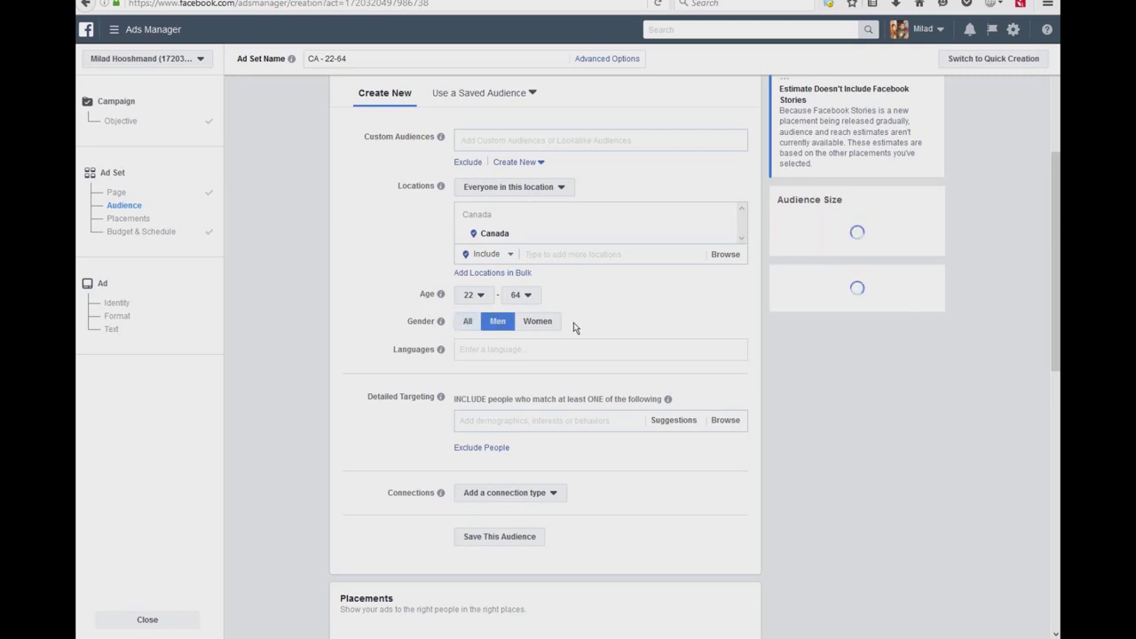
pyautogui.click(543, 325)
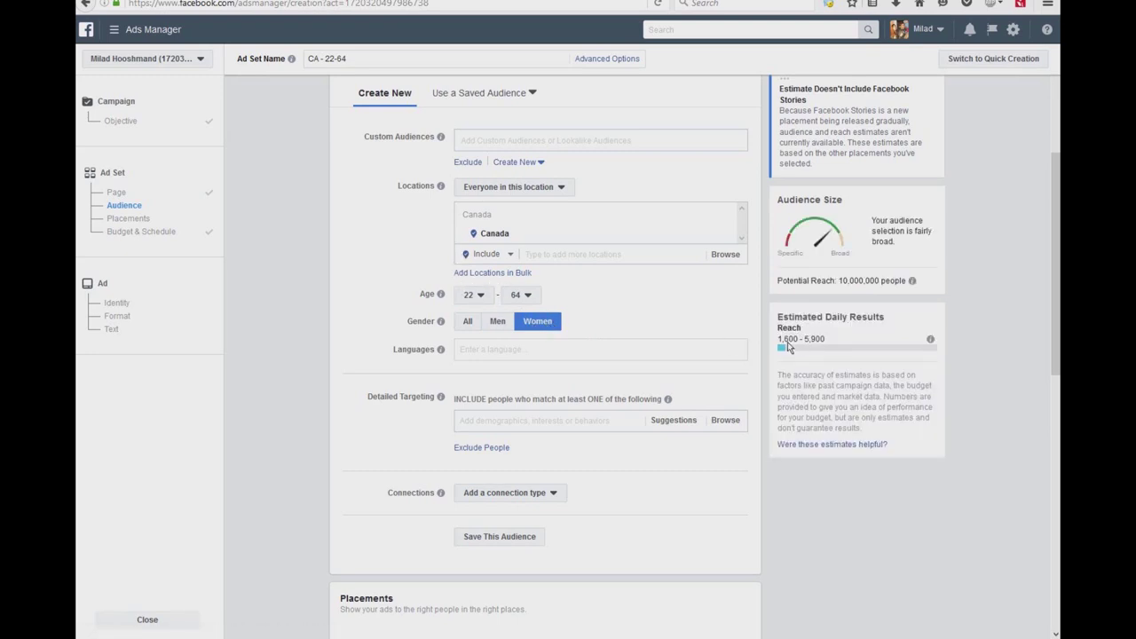
# Search 'small business' in Detailed Targeting and add the Small business interest
pyautogui.doubleClick(848, 319)
pyautogui.click(406, 415)
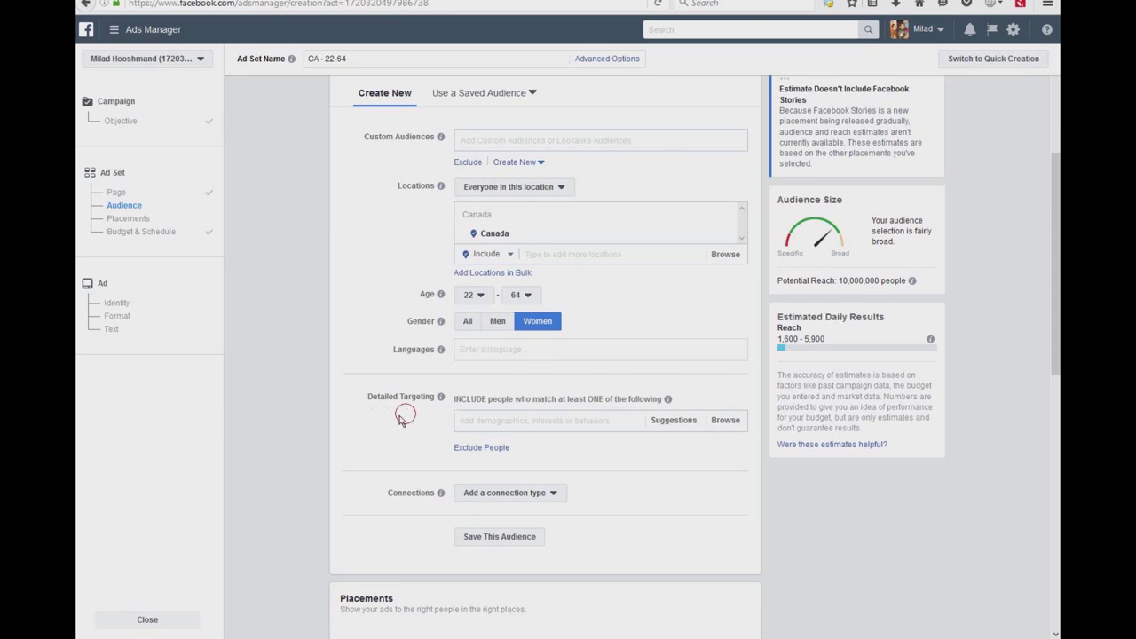
pyautogui.click(470, 423)
pyautogui.write('small busine')
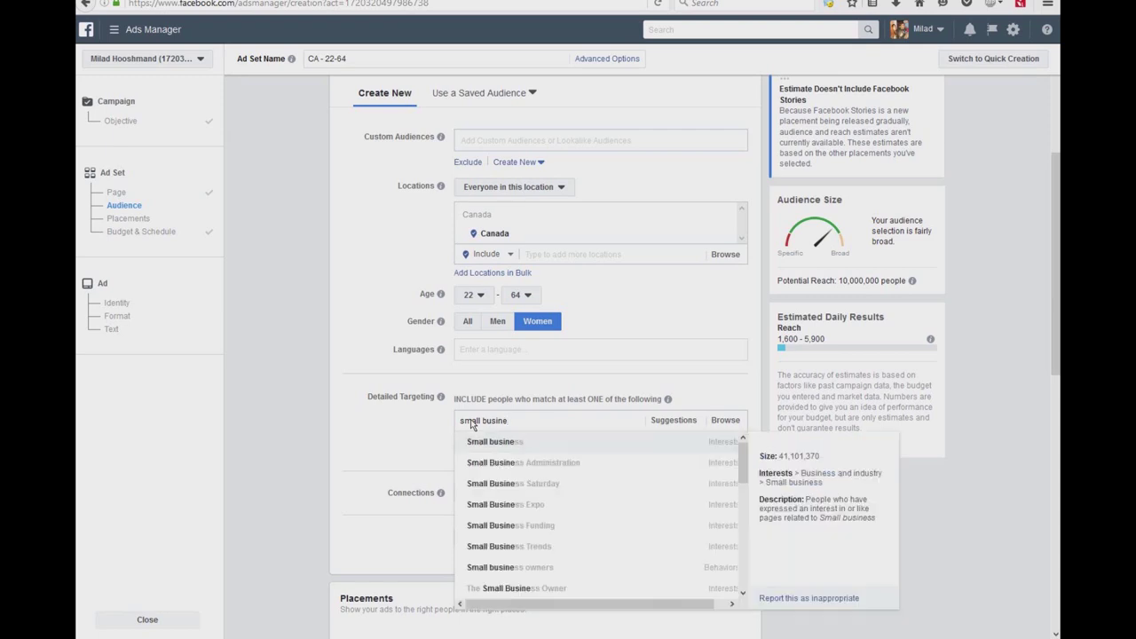
pyautogui.click(657, 441)
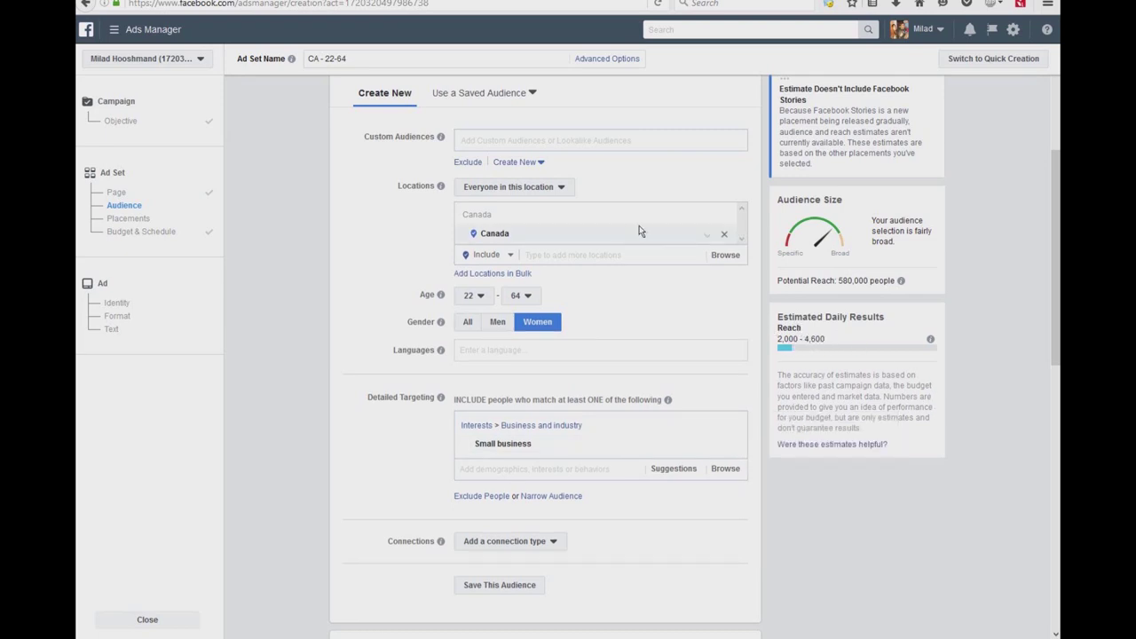
# Replace Canada with Toronto, Ontario as the target location
pyautogui.click(723, 236)
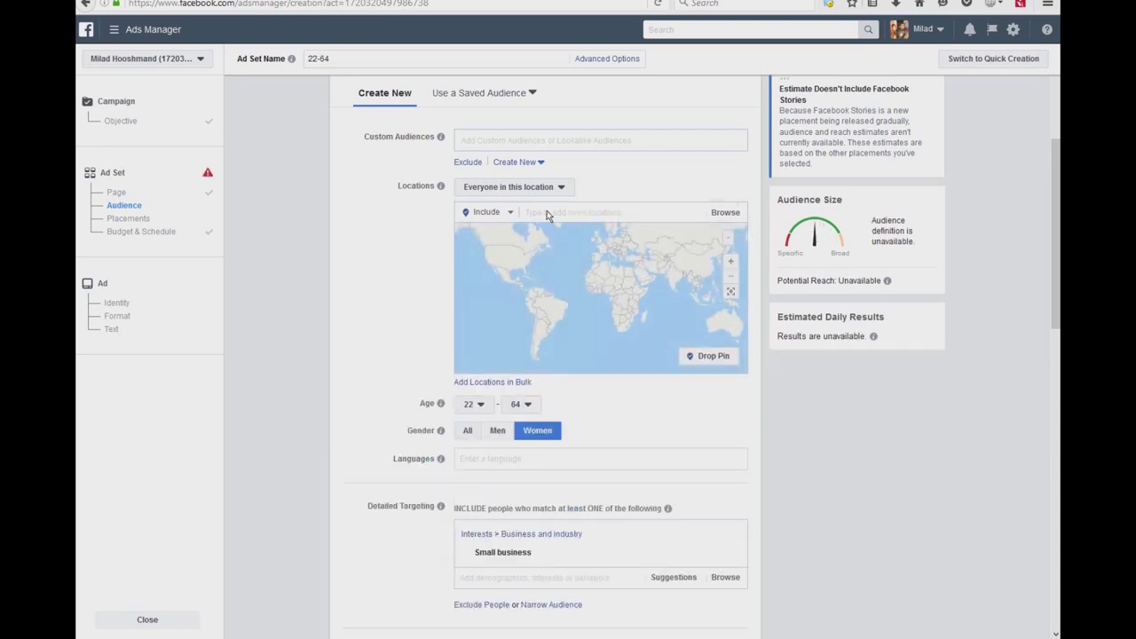
pyautogui.click(546, 210)
pyautogui.write('toront')
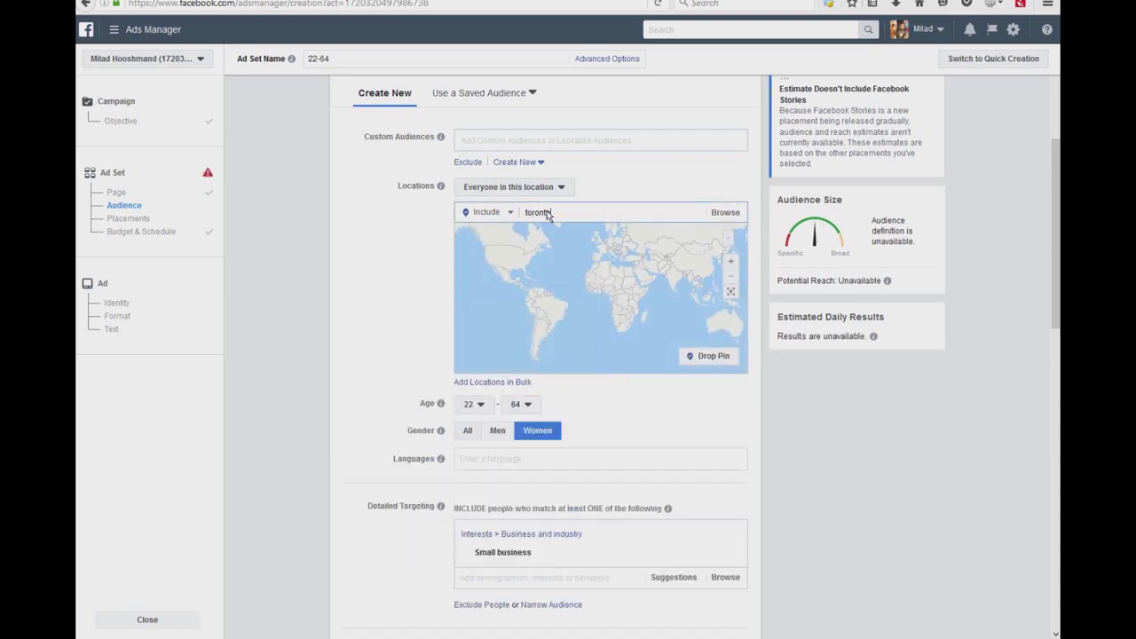
pyautogui.write('o onra')
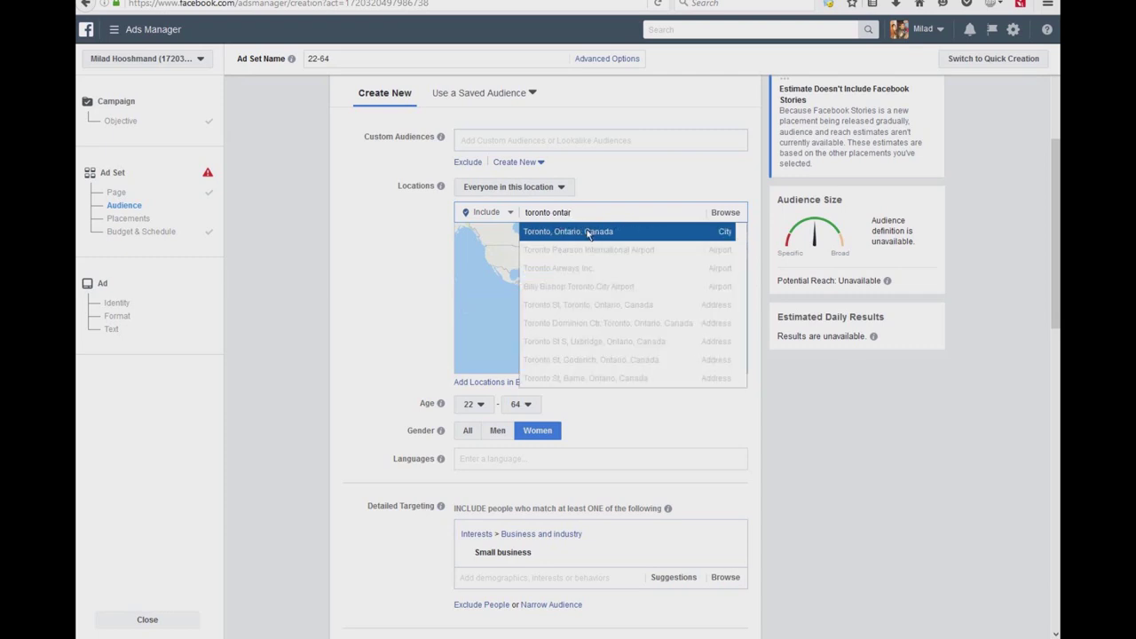
pyautogui.click(589, 233)
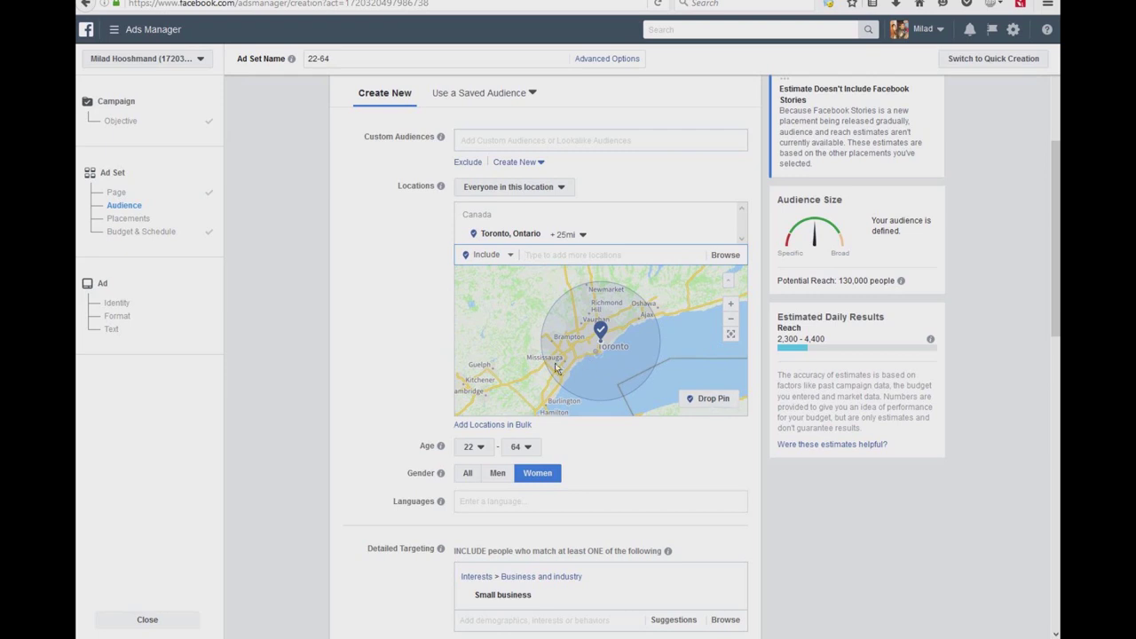
# Try Toronto radii of 50 and 13 miles, then remove Toronto from locations
pyautogui.moveTo(520, 378); pyautogui.dragTo(564, 342)
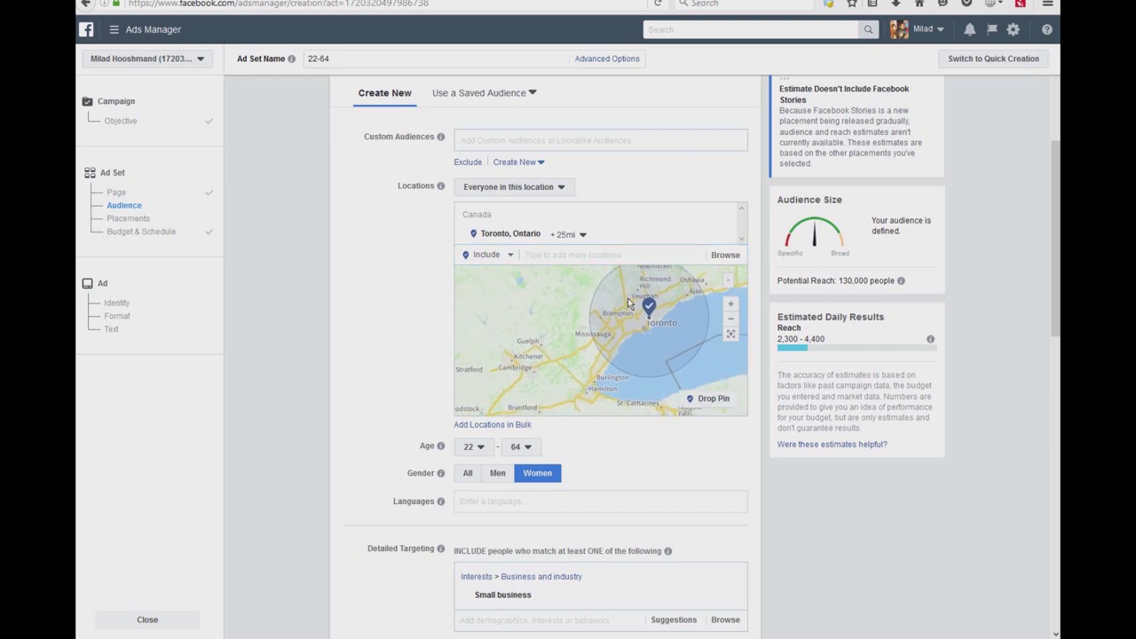
pyautogui.click(582, 235)
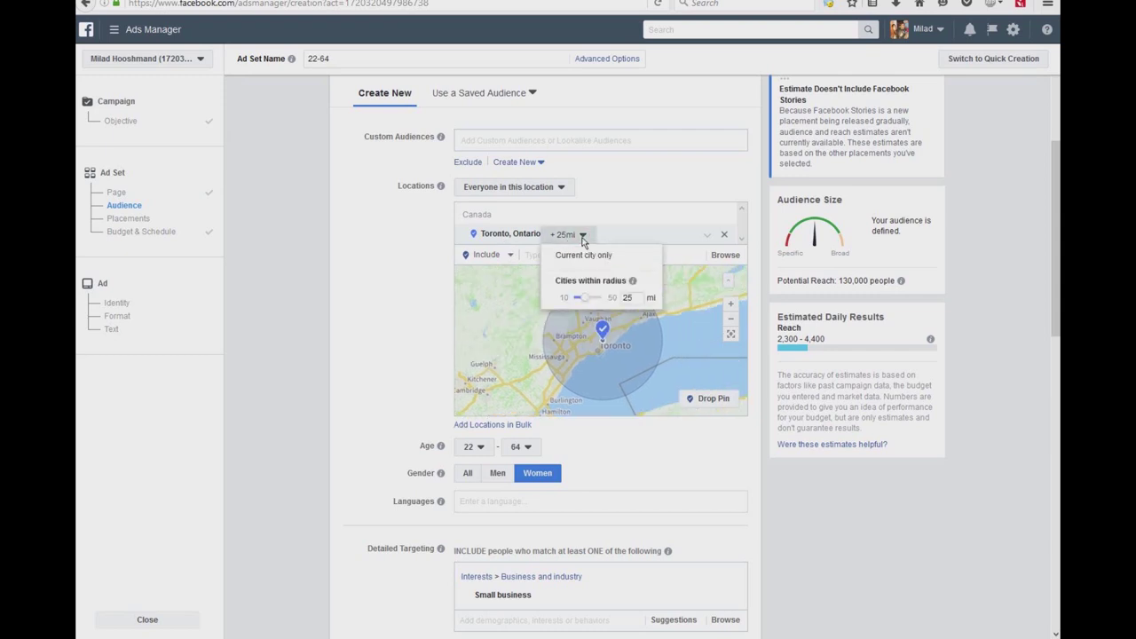
pyautogui.moveTo(586, 298); pyautogui.dragTo(628, 301)
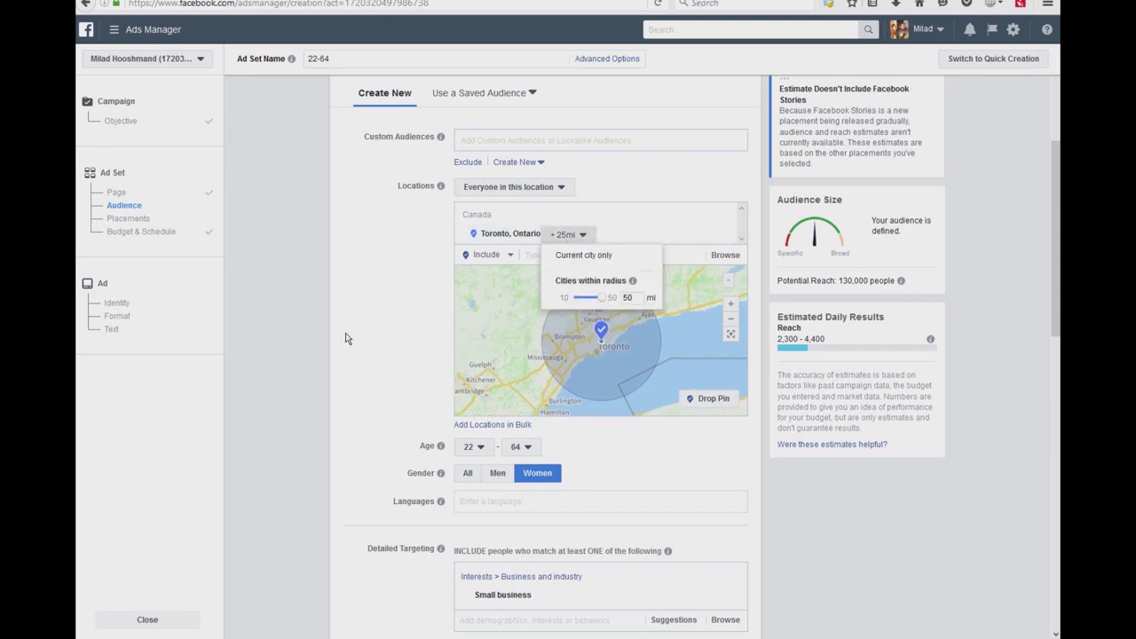
pyautogui.click(411, 345)
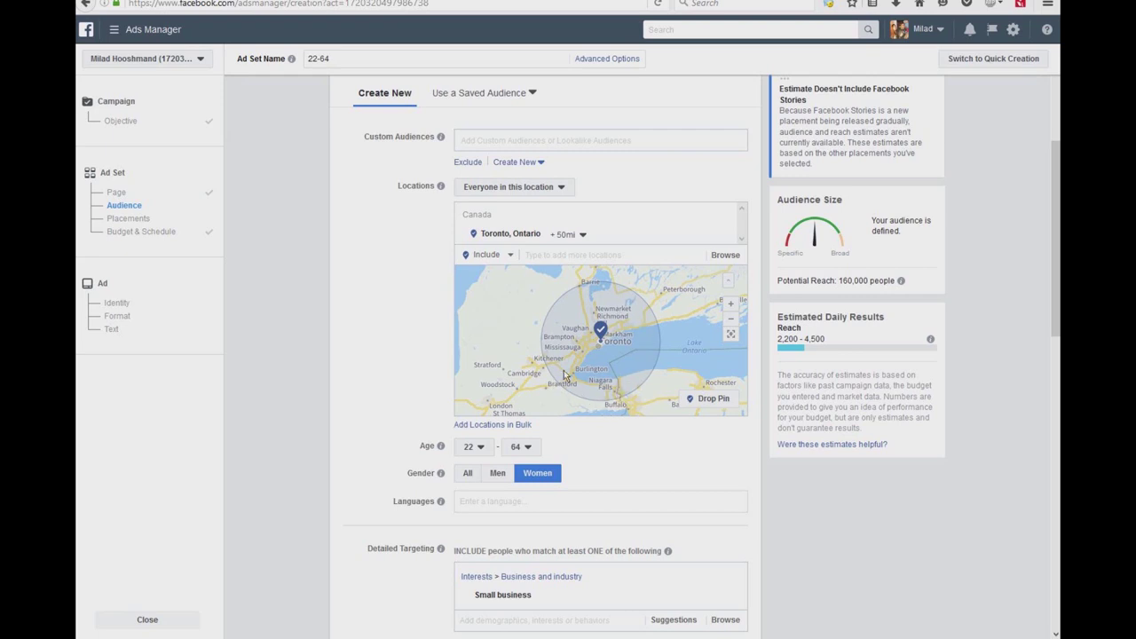
pyautogui.click(582, 233)
pyautogui.moveTo(596, 299); pyautogui.dragTo(578, 302)
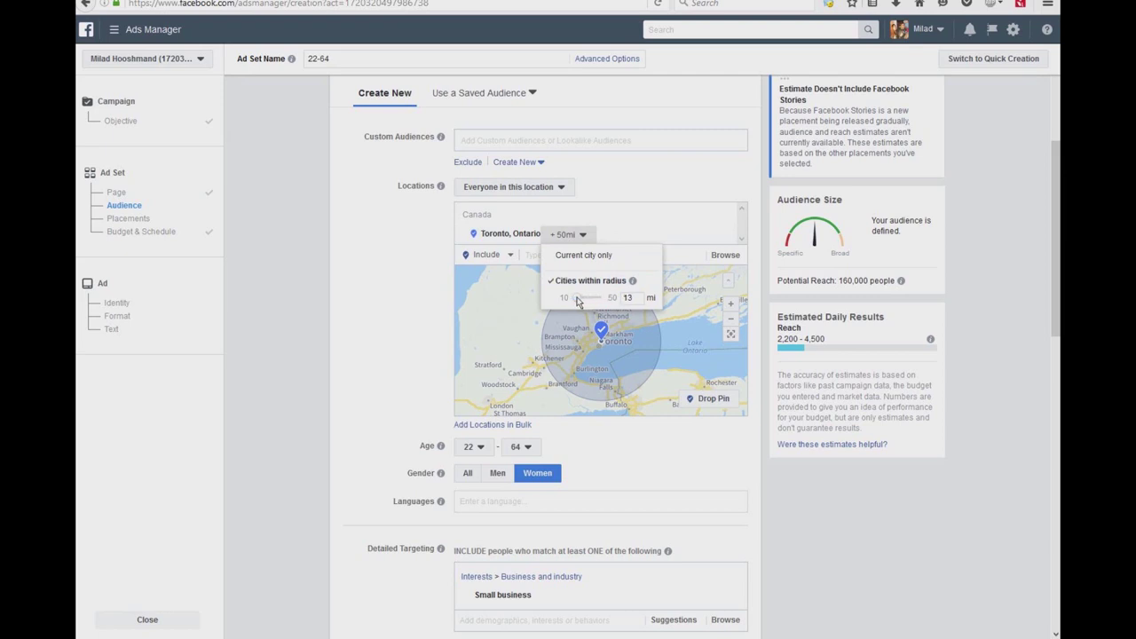
pyautogui.click(590, 377)
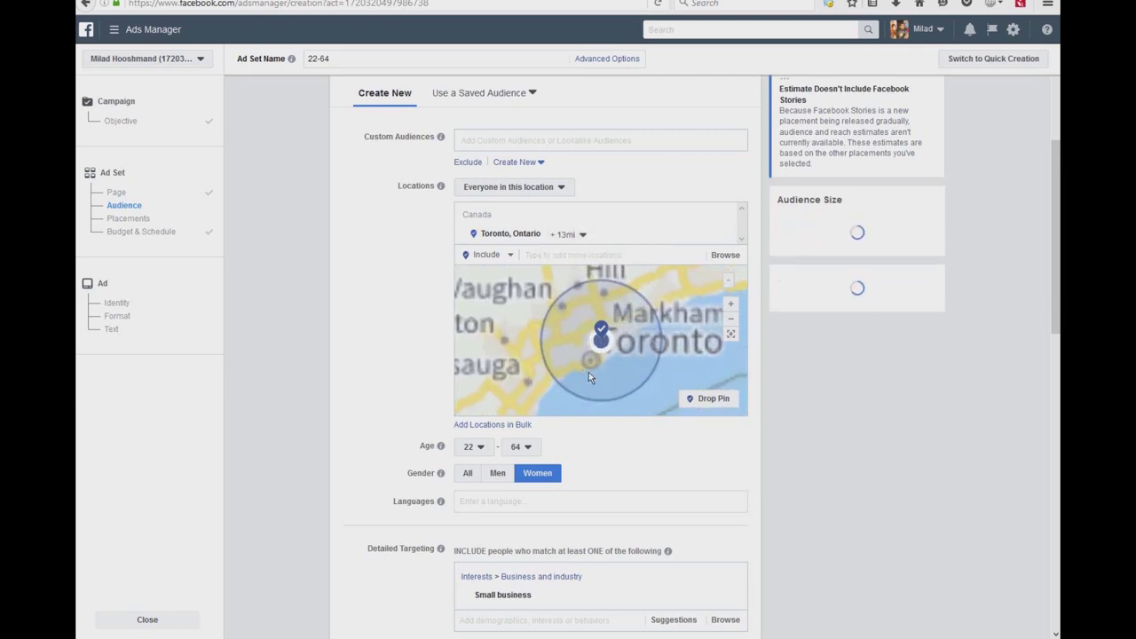
pyautogui.click(723, 234)
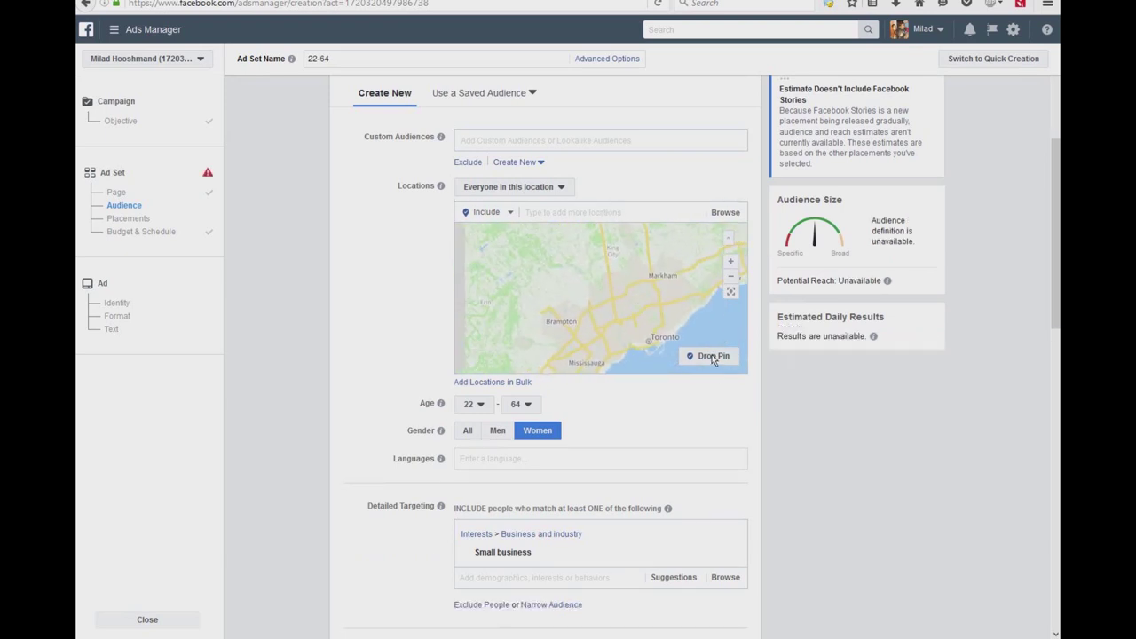
# Drop a pin near Markham with a 10-mile radius and set gender to All
pyautogui.click(651, 275)
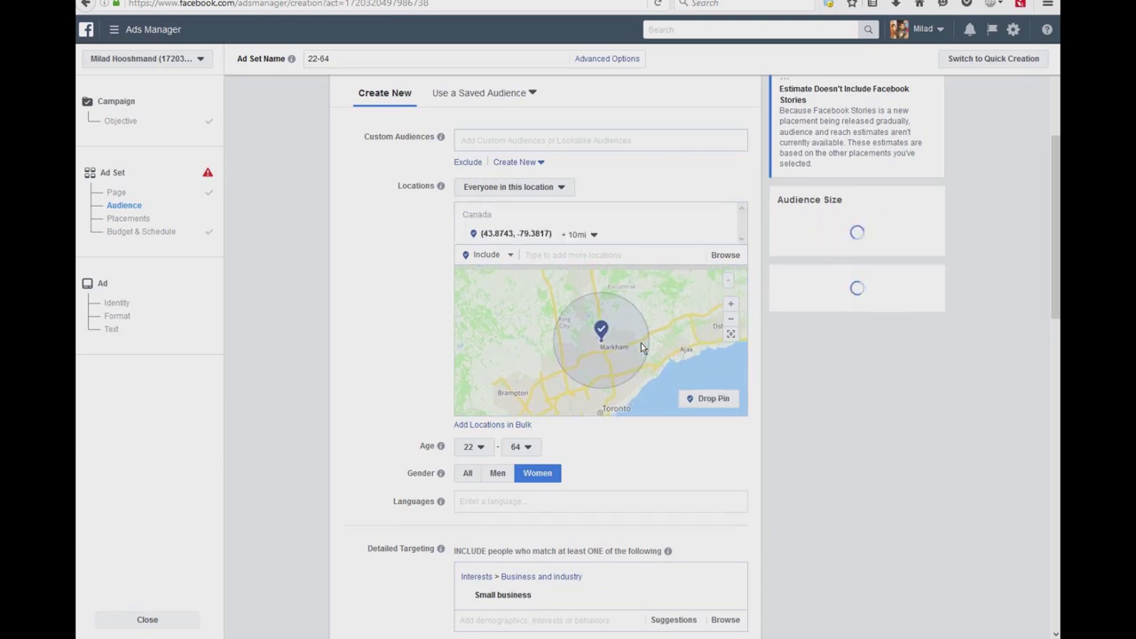
pyautogui.click(594, 235)
pyautogui.moveTo(584, 257); pyautogui.dragTo(451, 314)
pyautogui.click(420, 321)
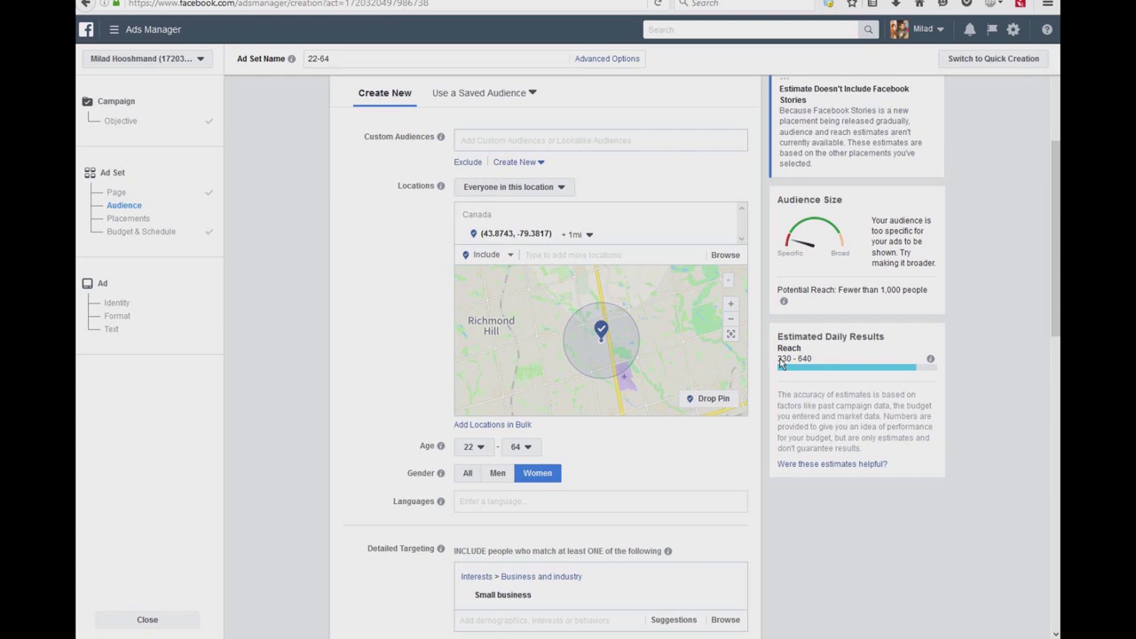
pyautogui.click(577, 234)
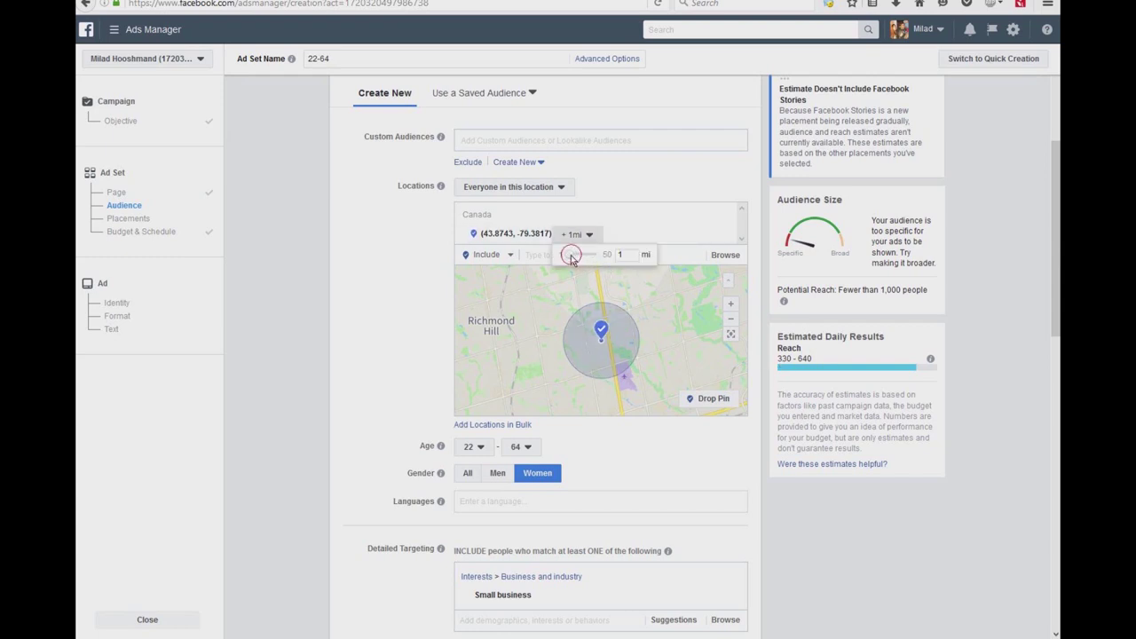
pyautogui.moveTo(576, 257); pyautogui.dragTo(579, 258)
pyautogui.click(371, 307)
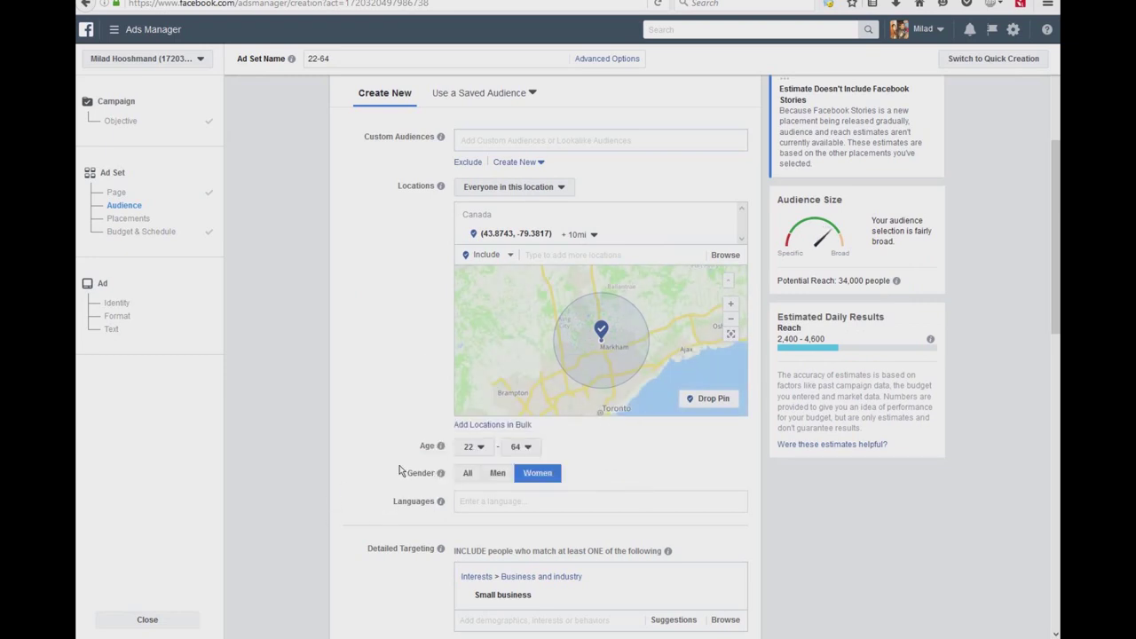
pyautogui.click(461, 477)
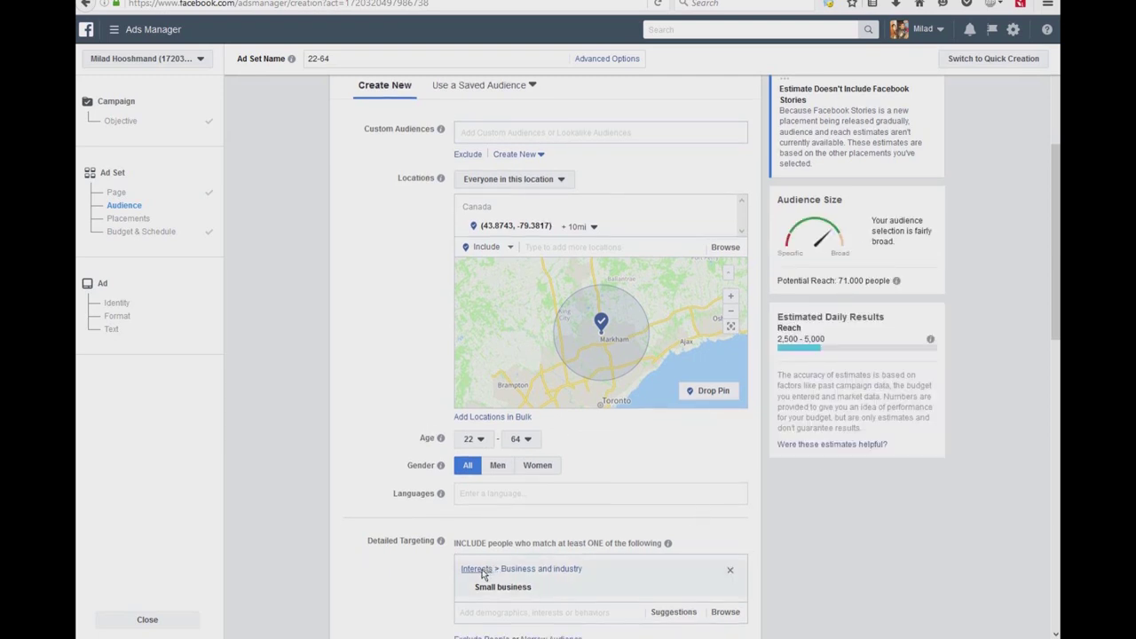
# Switch Placements from automatic to Edit Placements
pyautogui.scroll(-3, 372, 557)
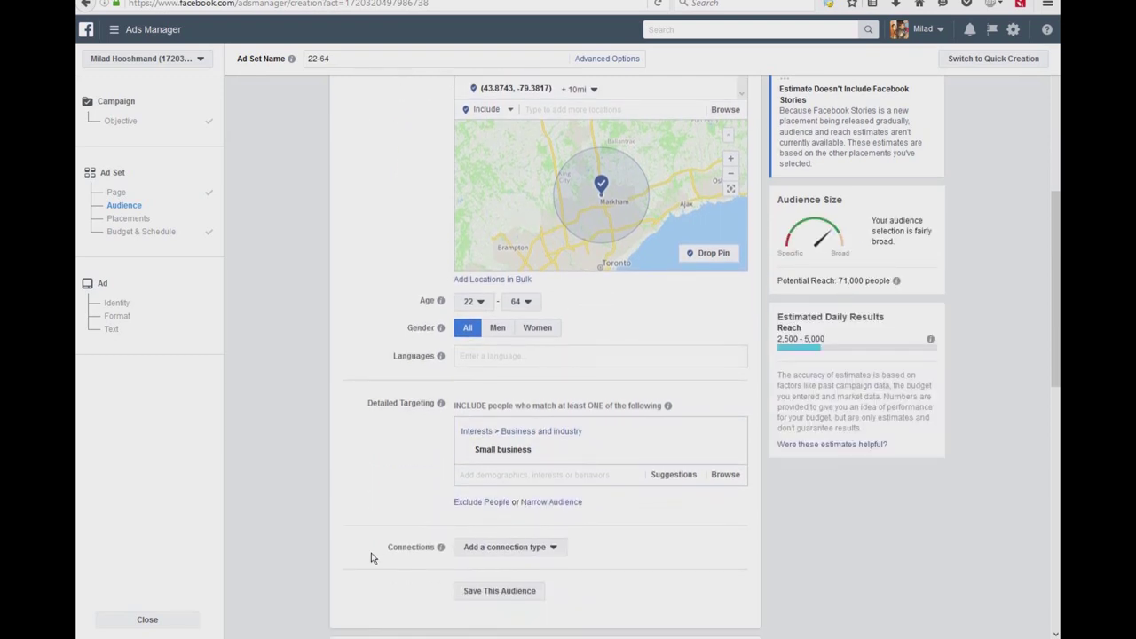
pyautogui.moveTo(525, 449)
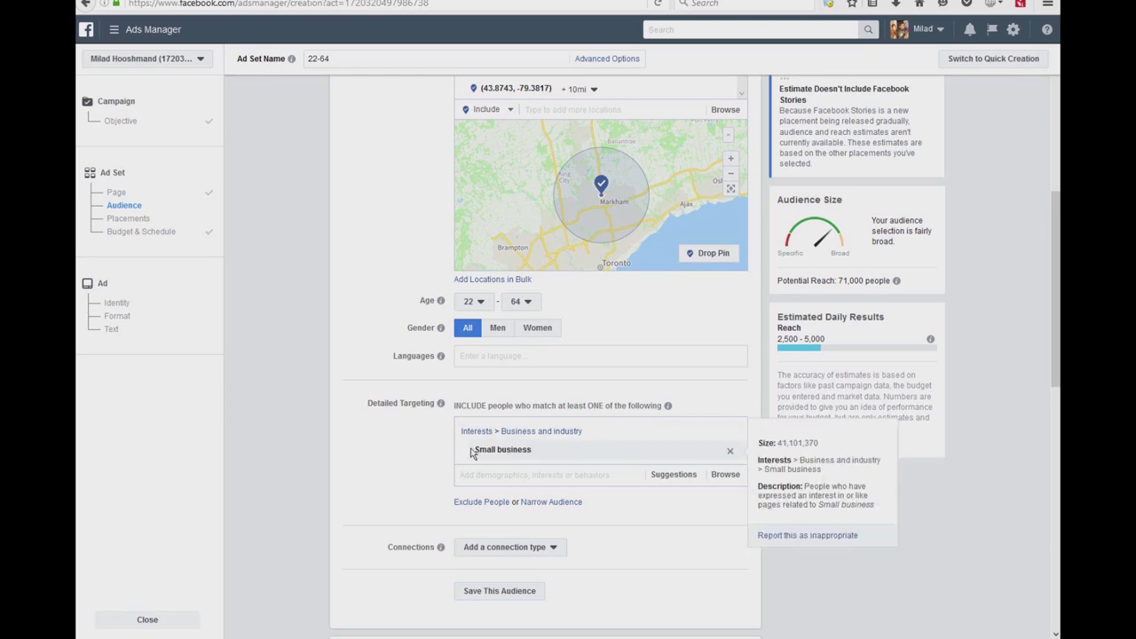
pyautogui.scroll(-10, 395, 468)
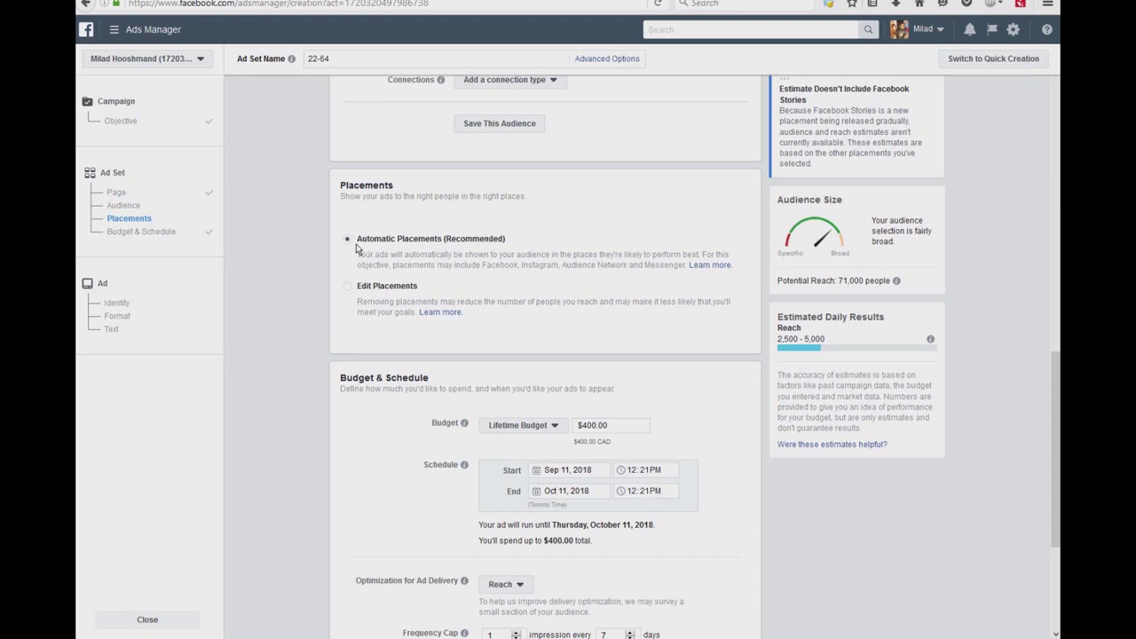
pyautogui.click(365, 290)
pyautogui.scroll(-3, 642, 387)
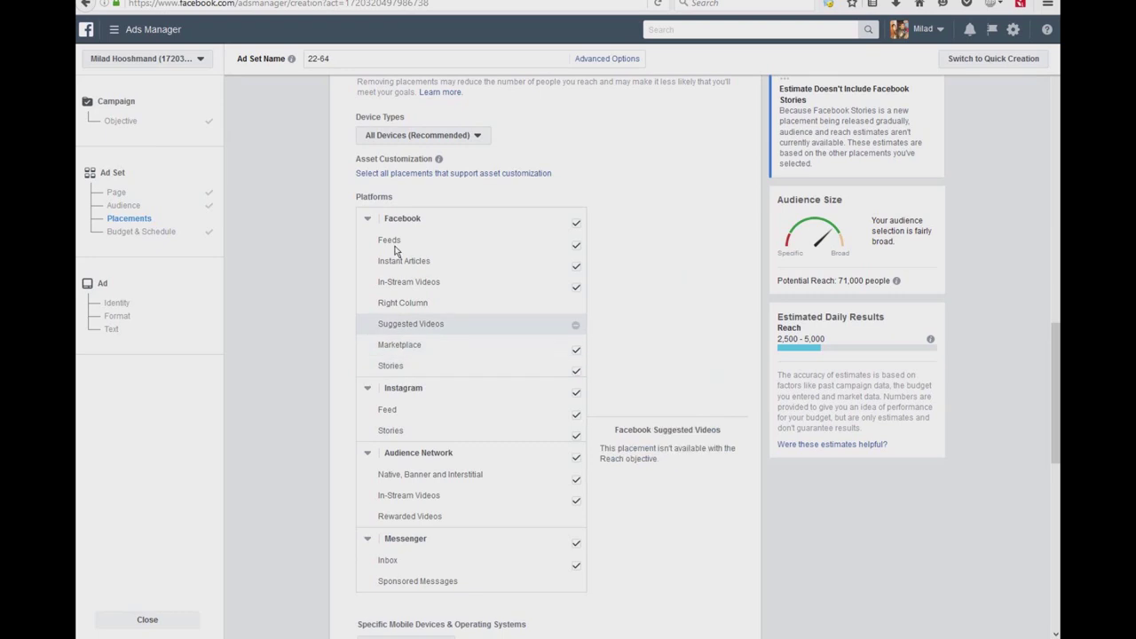
pyautogui.scroll(-2, 404, 356)
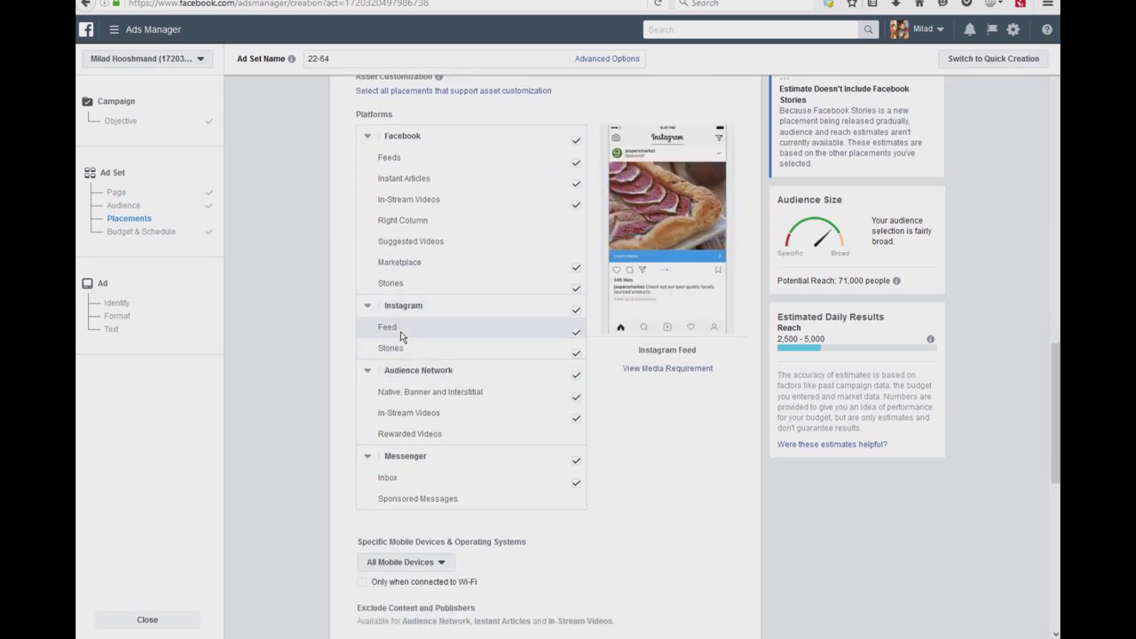